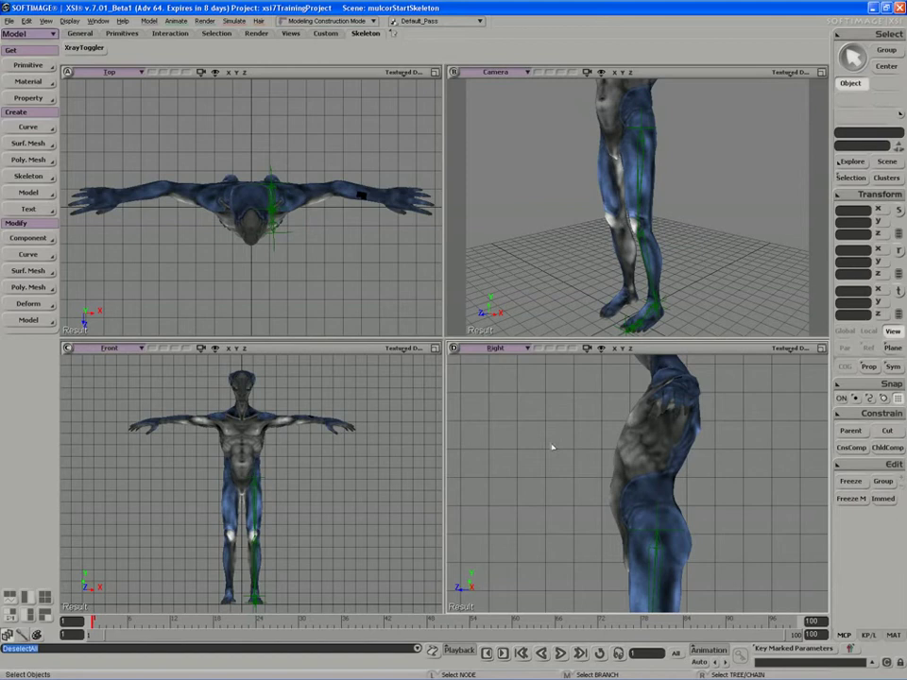
Draw the first neck bone with a 2D Chain in the side view, from about Y 16.57, Z -0.31 at the neck base to mid-neck
key("z")
left_click_drag(597, 395, 581, 454)
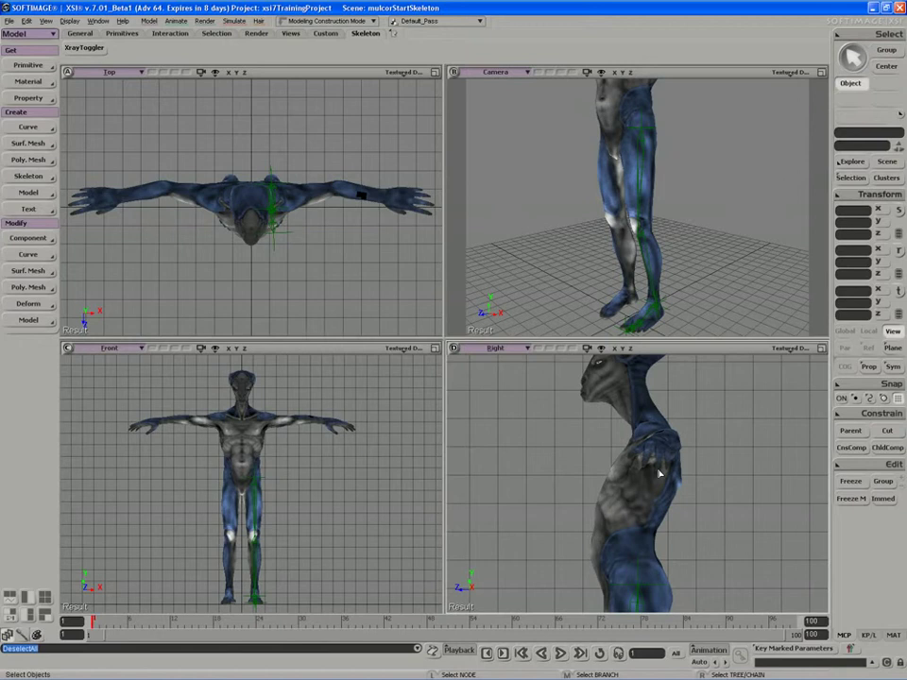
left_click(821, 348)
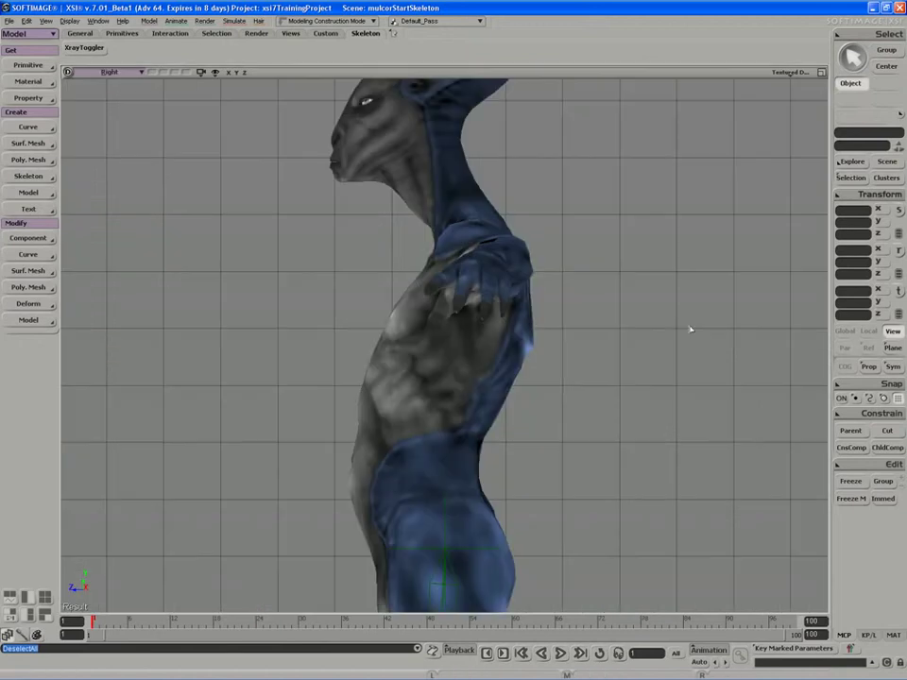
key("s")
left_click_drag(622, 334, 616, 403)
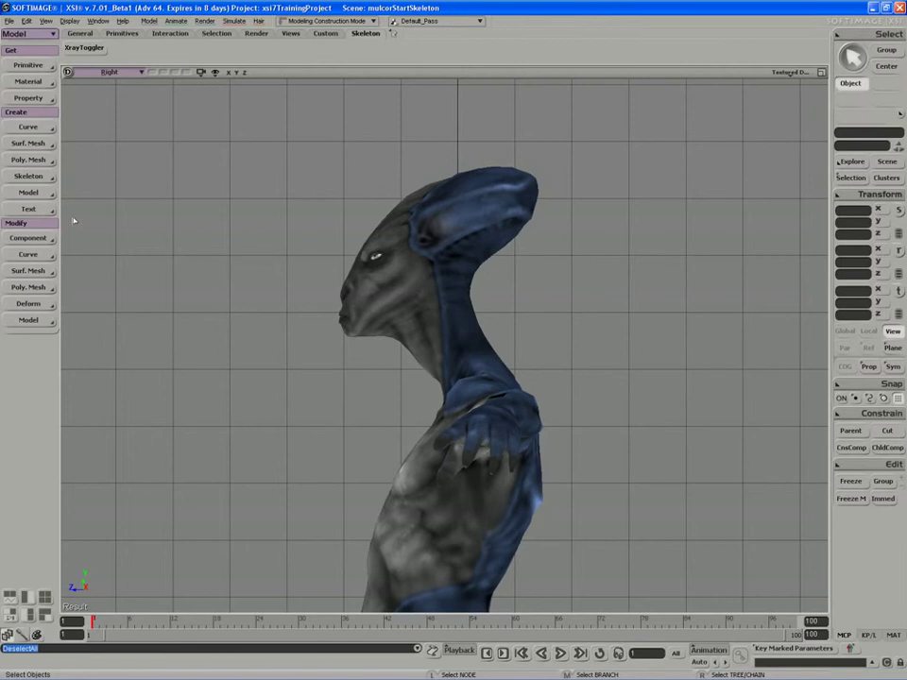
left_click(29, 176)
left_click(91, 180)
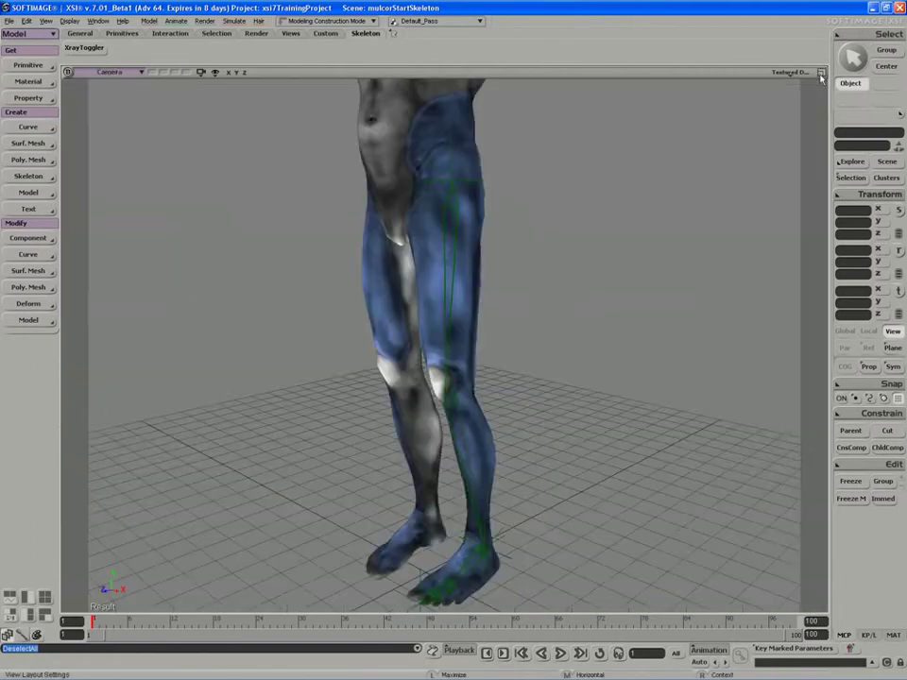
right_click_drag(615, 312, 427, 277)
right_click_drag(420, 223, 488, 311)
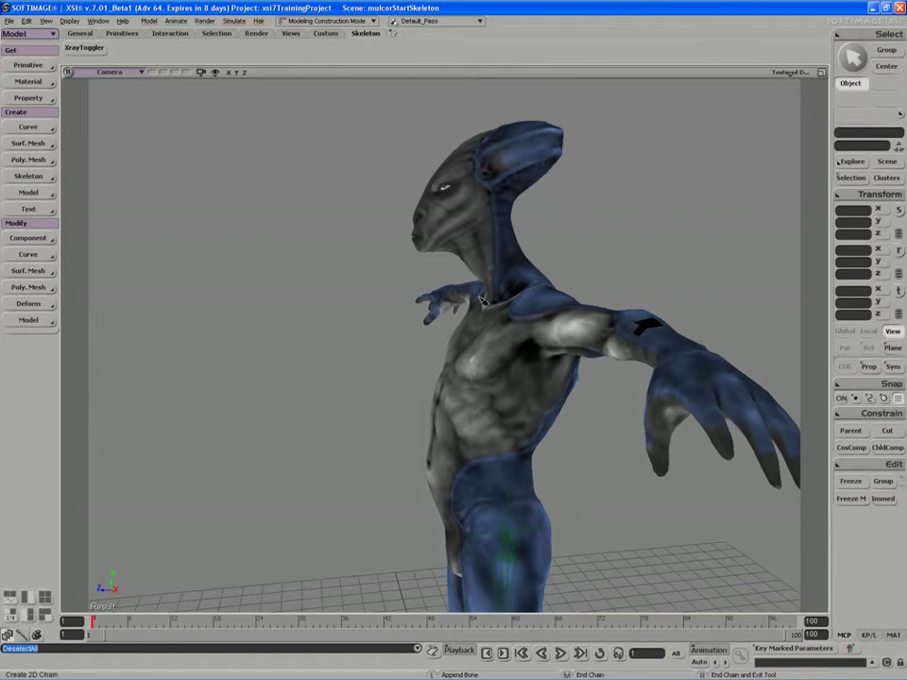
left_click(821, 73)
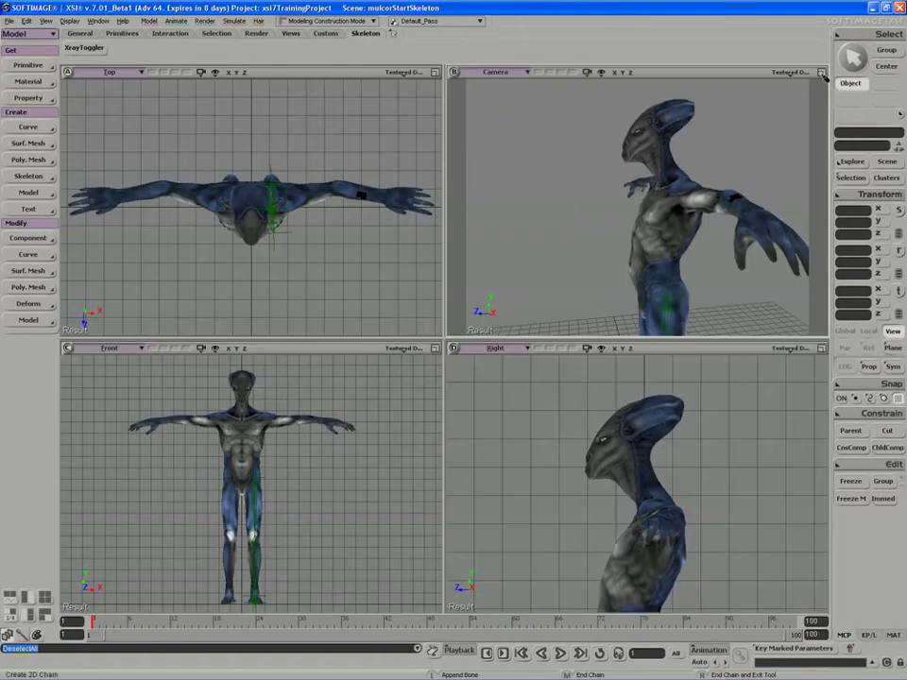
left_click(820, 349)
key("s")
left_click_drag(670, 338, 700, 347)
middle_click_drag(700, 347, 661, 351)
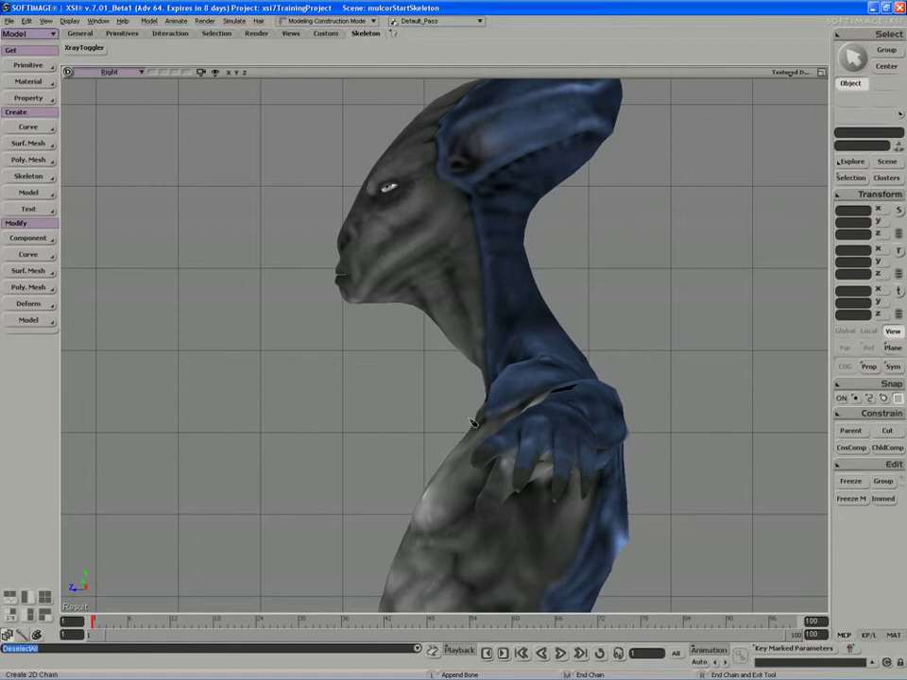
scroll(479, 416, "up", 6)
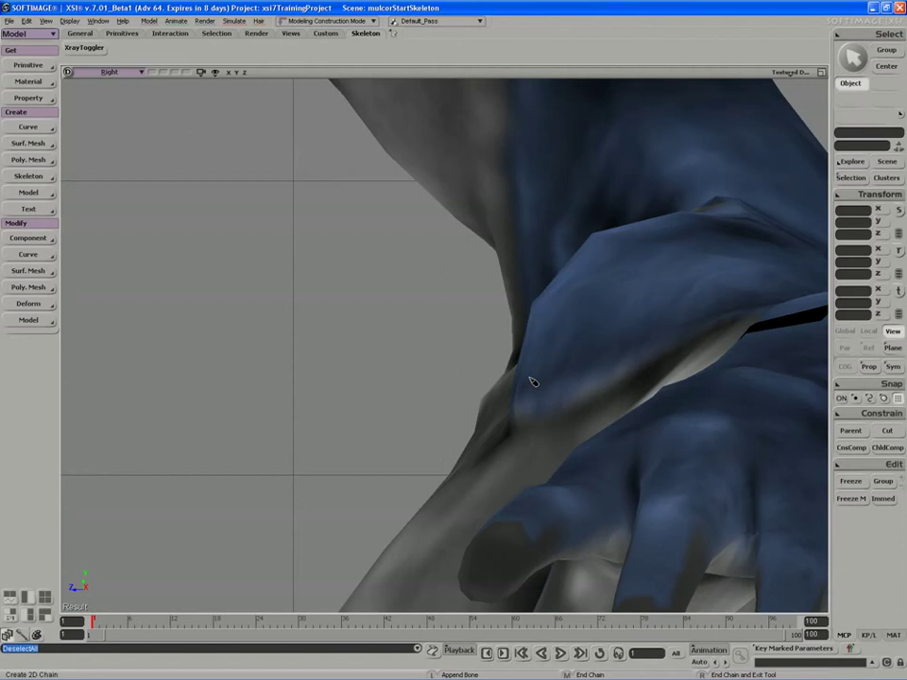
scroll(532, 382, "down", 6)
left_click(474, 373)
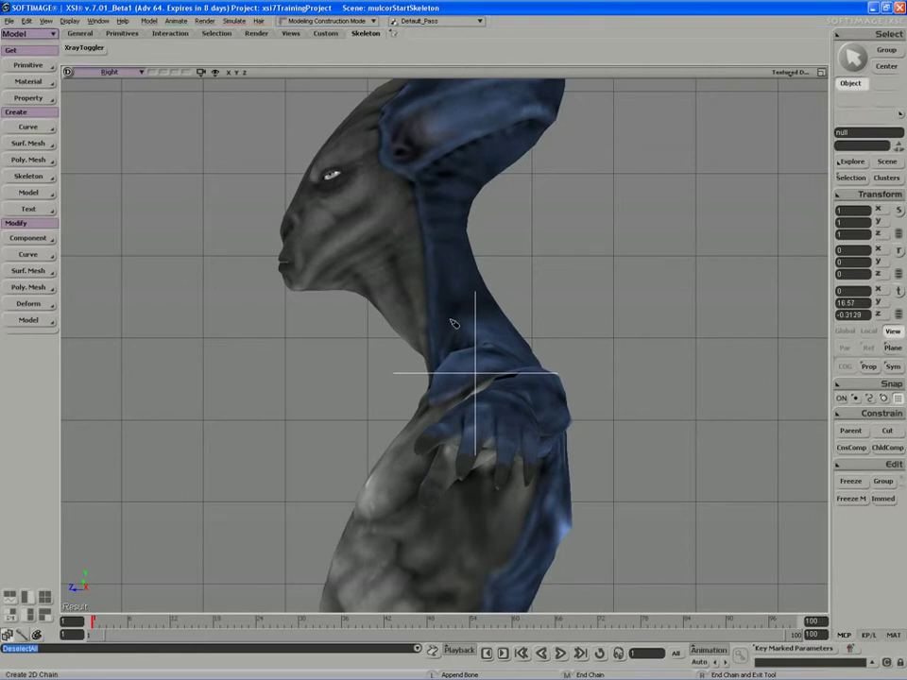
left_click(475, 372)
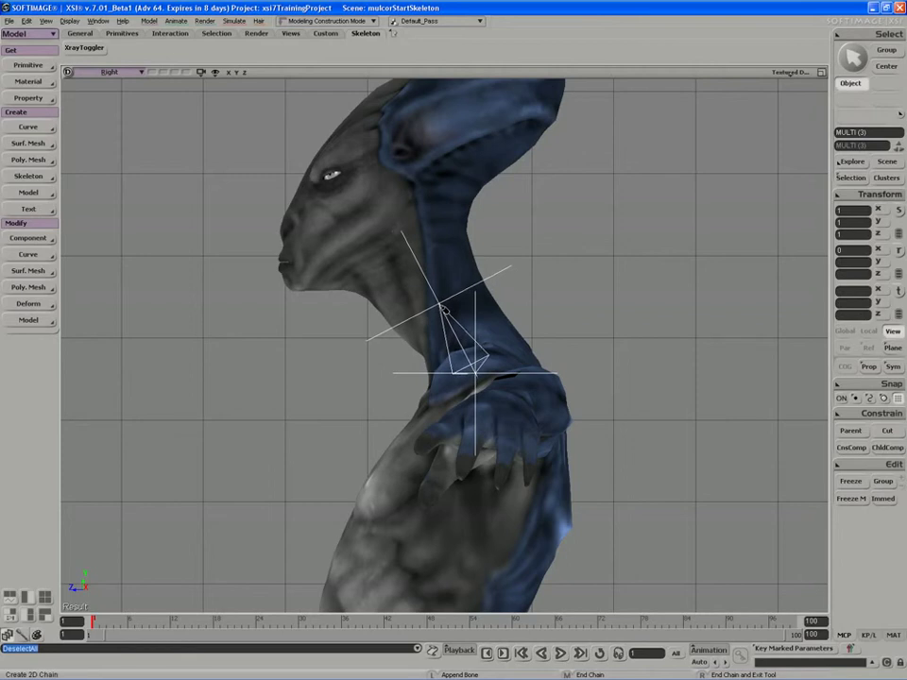
left_click(442, 309)
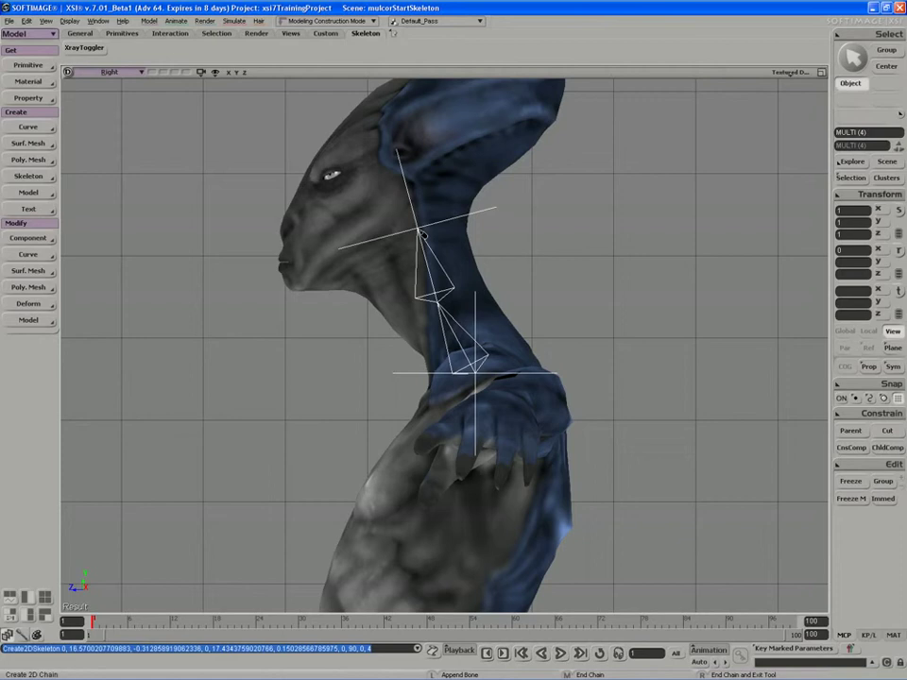
left_click(419, 233)
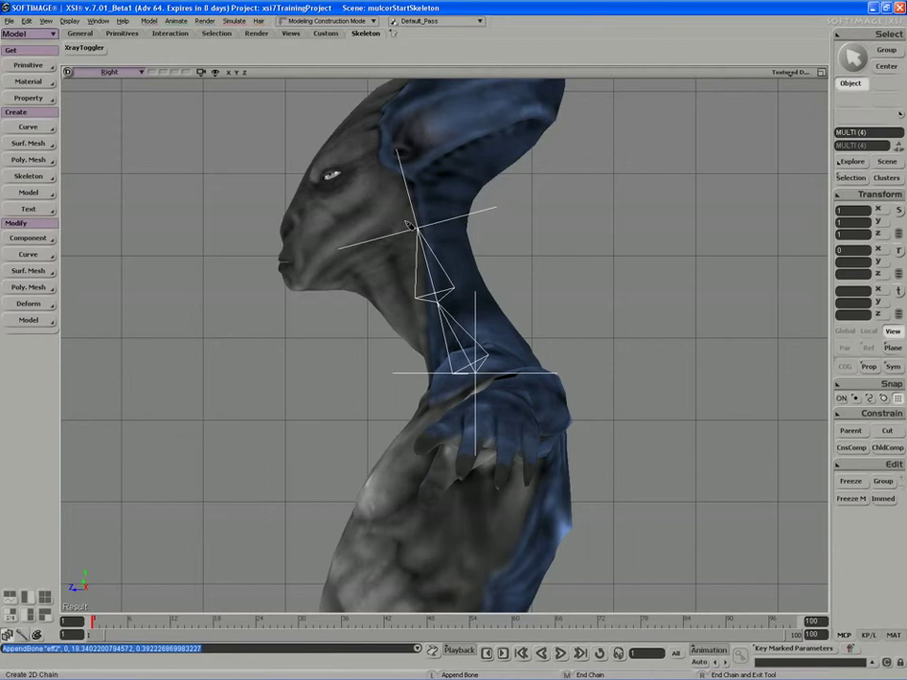
key("s")
left_click_drag(407, 180, 402, 268)
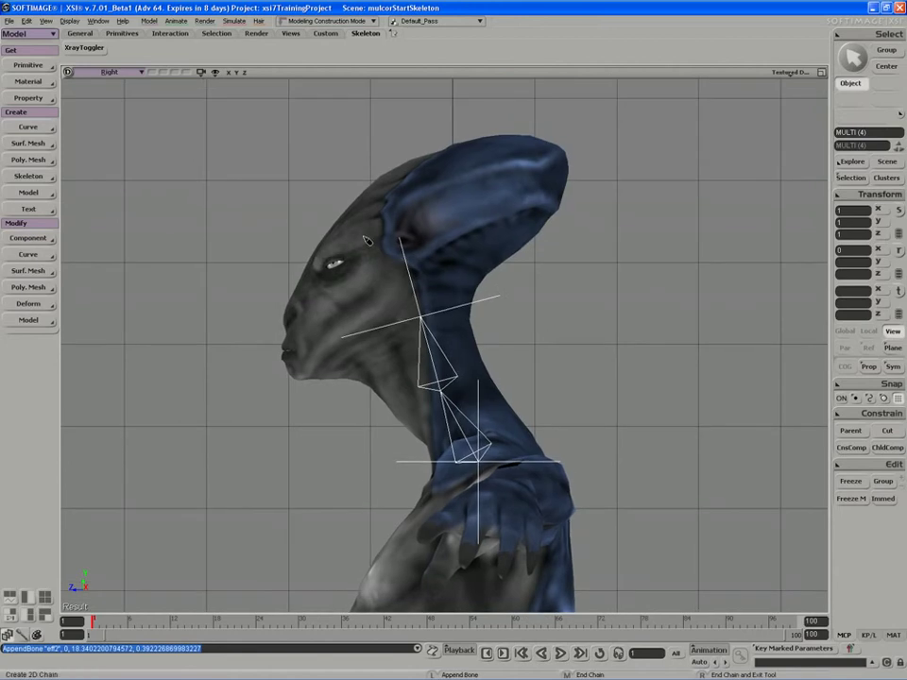
key("ctrl+z")
Append an upper neck bone to about Y 18.59, Z 0.46 and a head bone to the crown at about Y 20.37, and end the chain
left_click(419, 303)
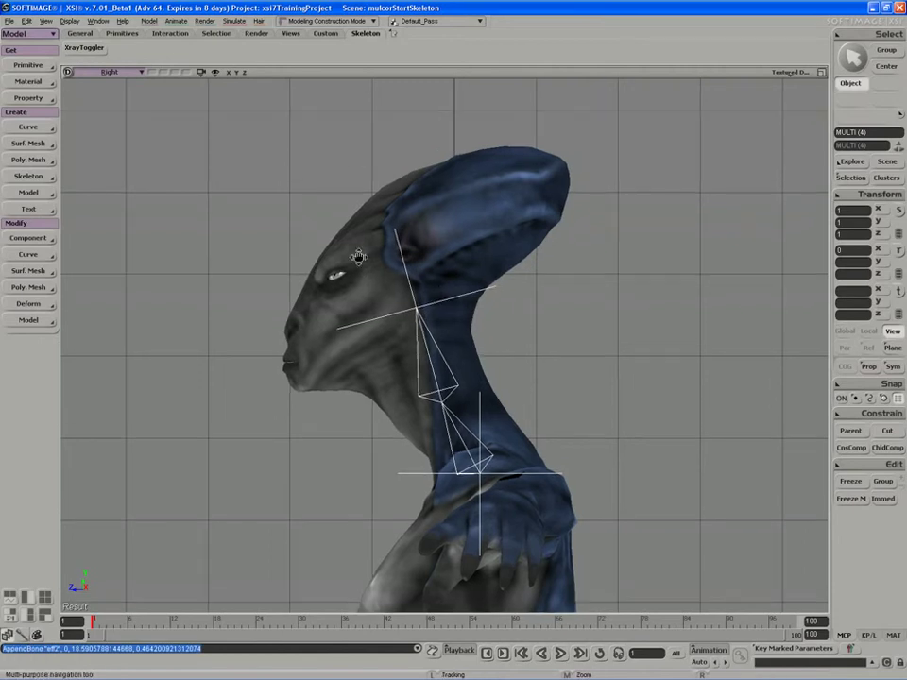
left_click(422, 170)
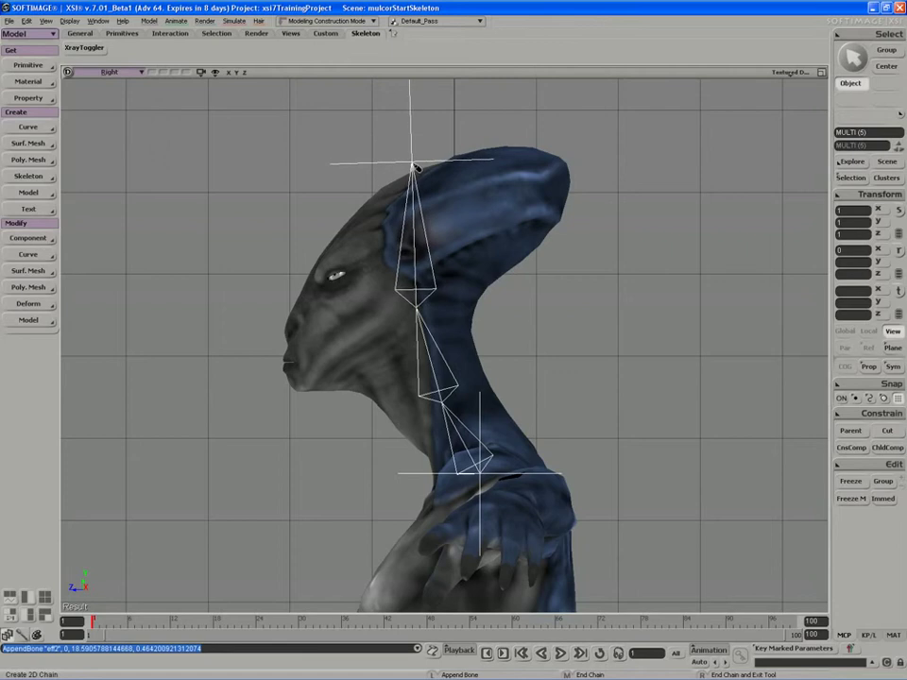
left_click_drag(412, 165, 411, 164)
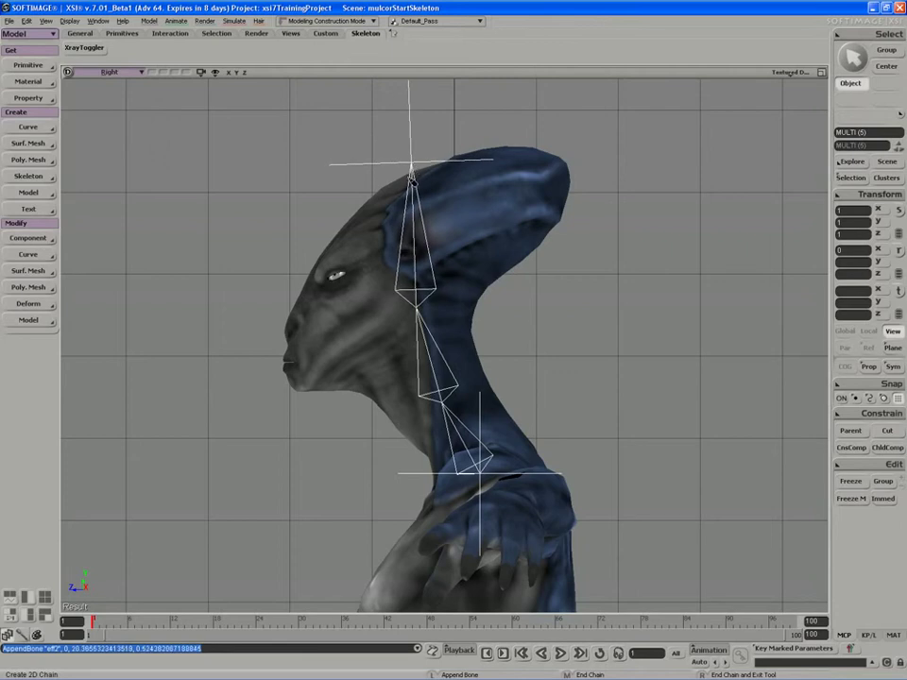
right_click(431, 232)
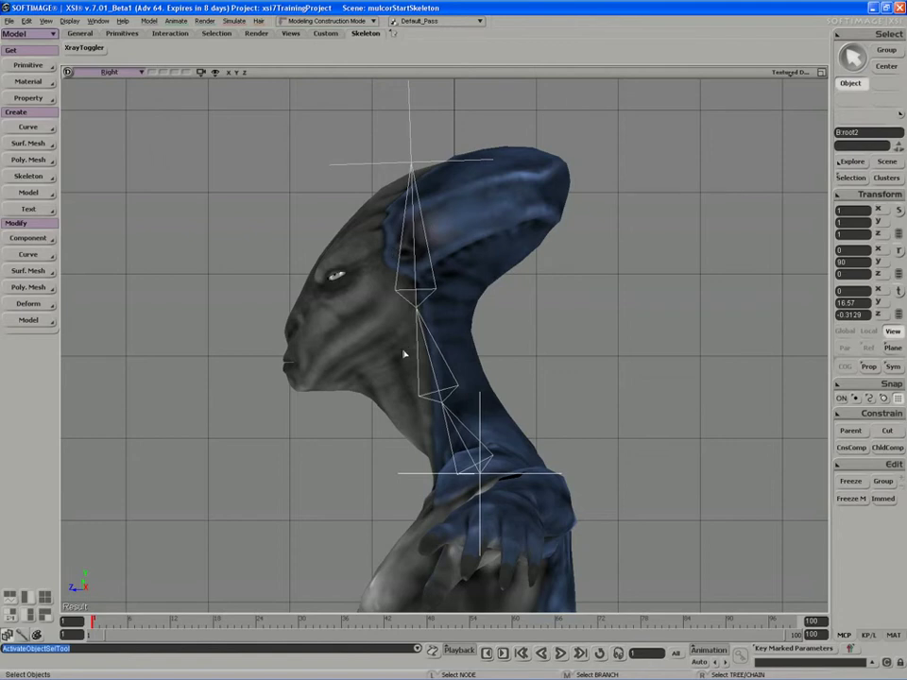
Select the upper neck bone and examine its local transform
left_click(436, 358)
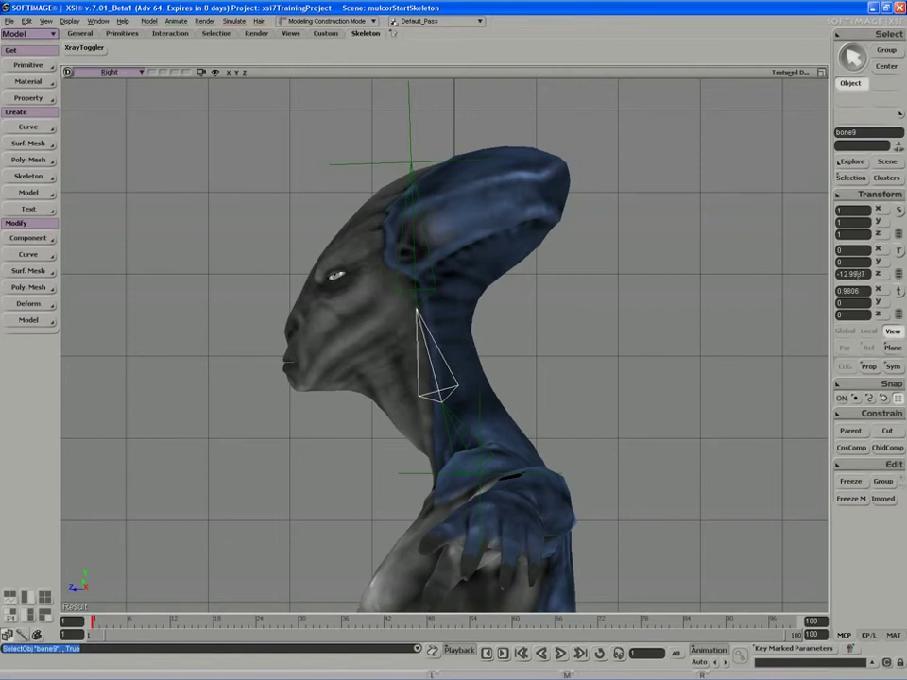
key("v")
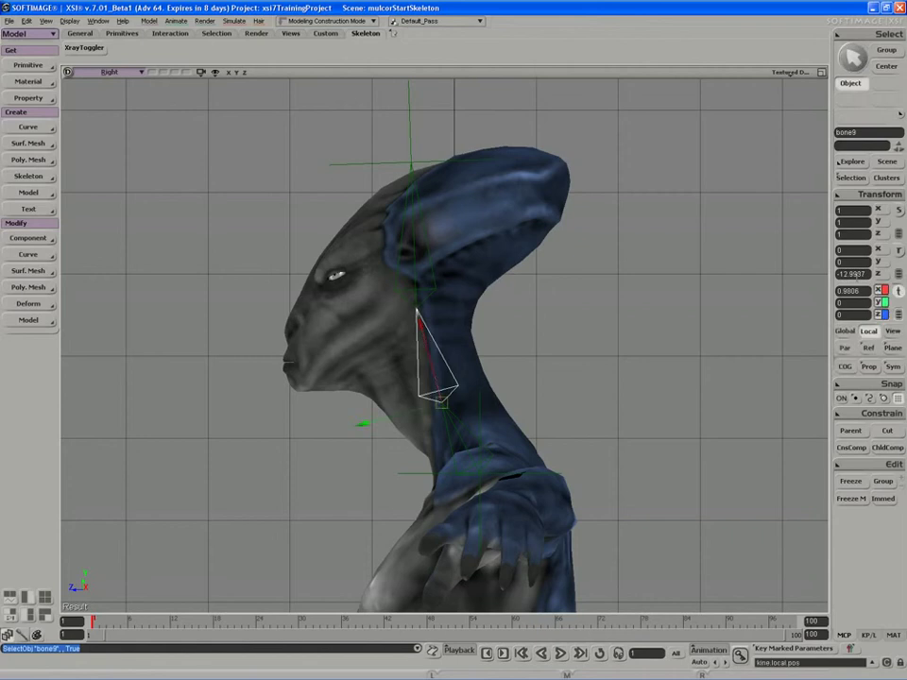
key("space")
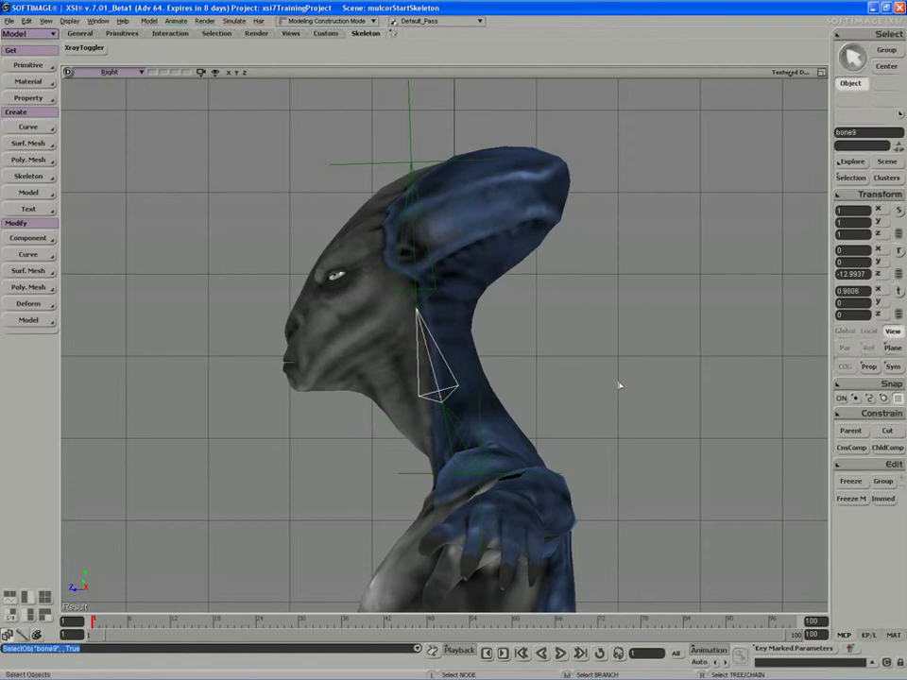
Draw a separate two-bone 2D chain for the jaw, from about Y 18.79, Z 0.52 below the ear through the lower cheek to the chin
key("s")
left_click_drag(558, 382, 632, 383)
middle_click_drag(632, 383, 597, 377)
left_click_drag(607, 372, 625, 386)
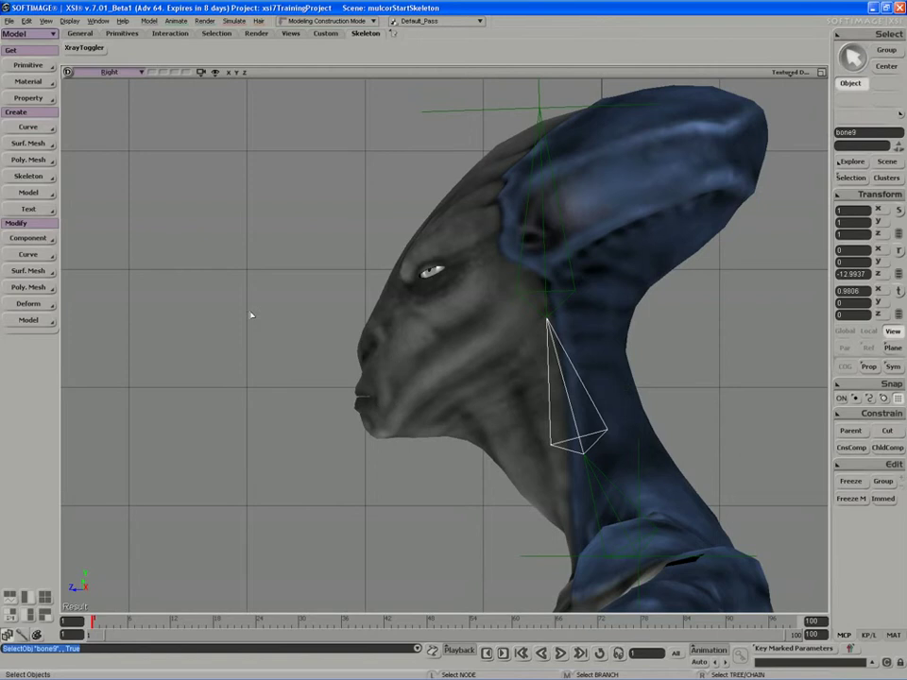
left_click(28, 176)
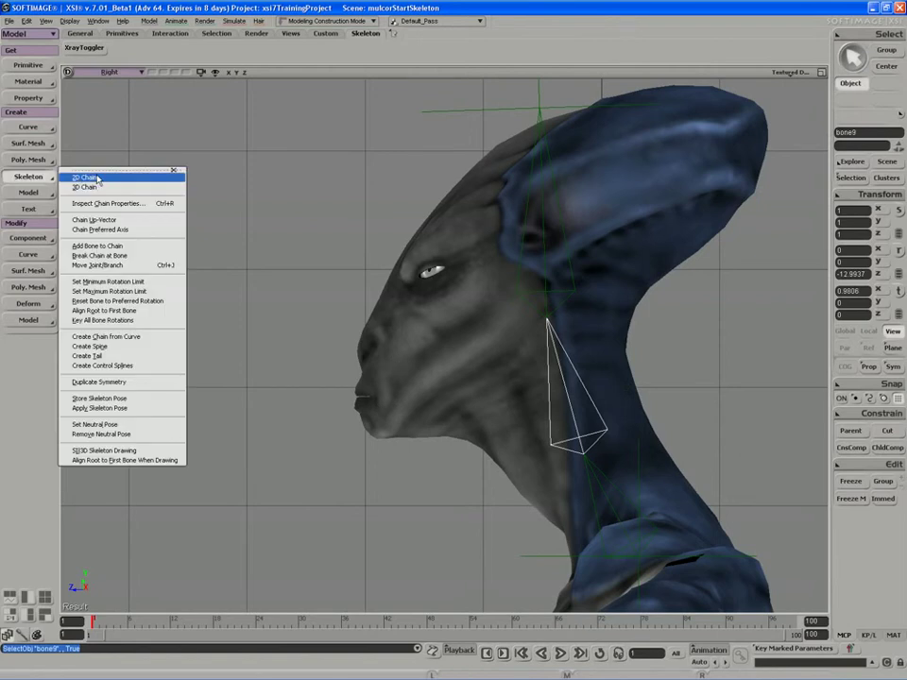
left_click(98, 179)
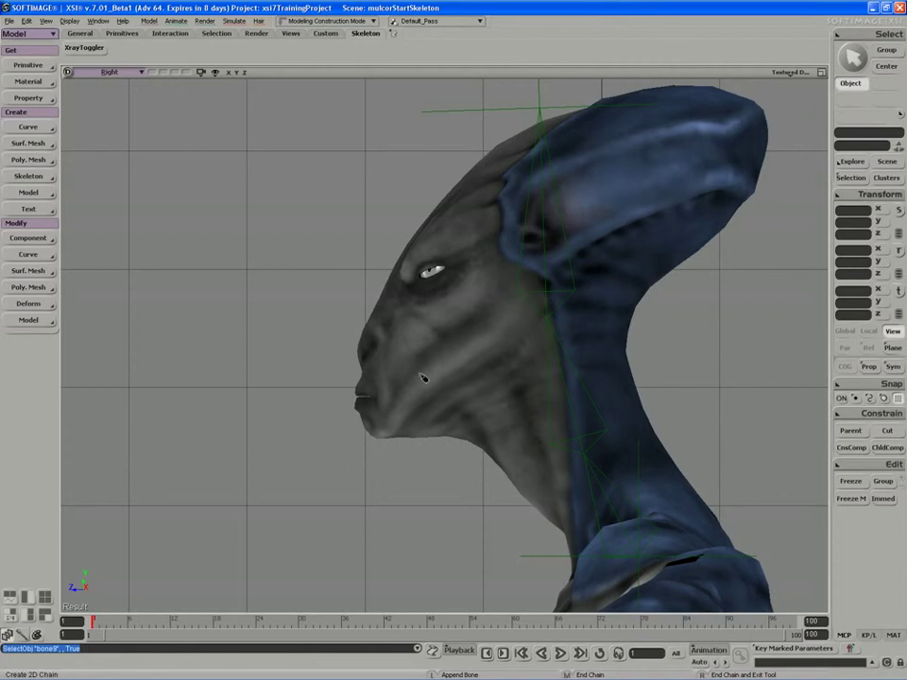
left_click(542, 307)
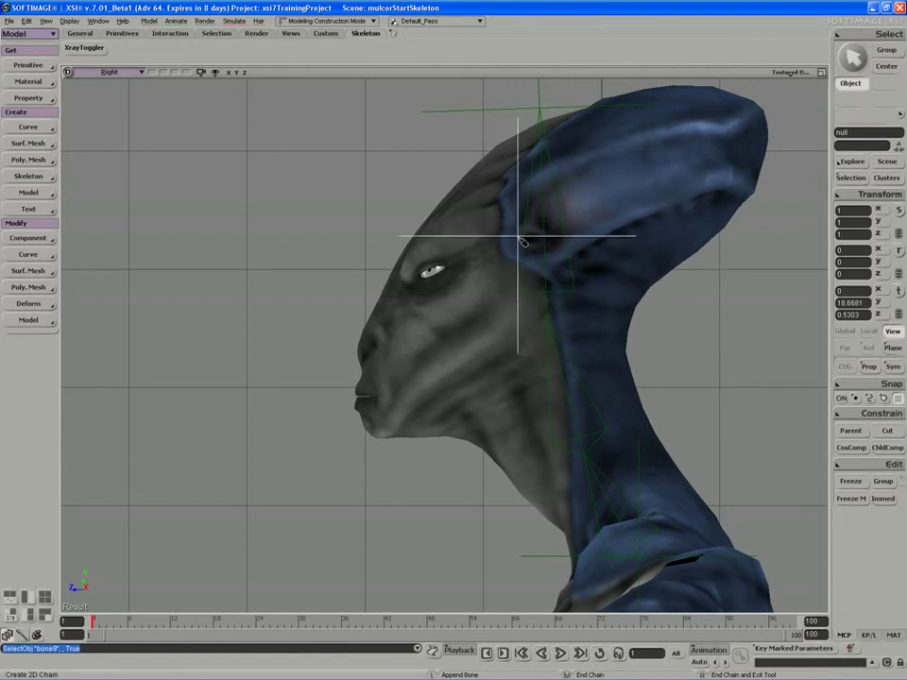
left_click(544, 299)
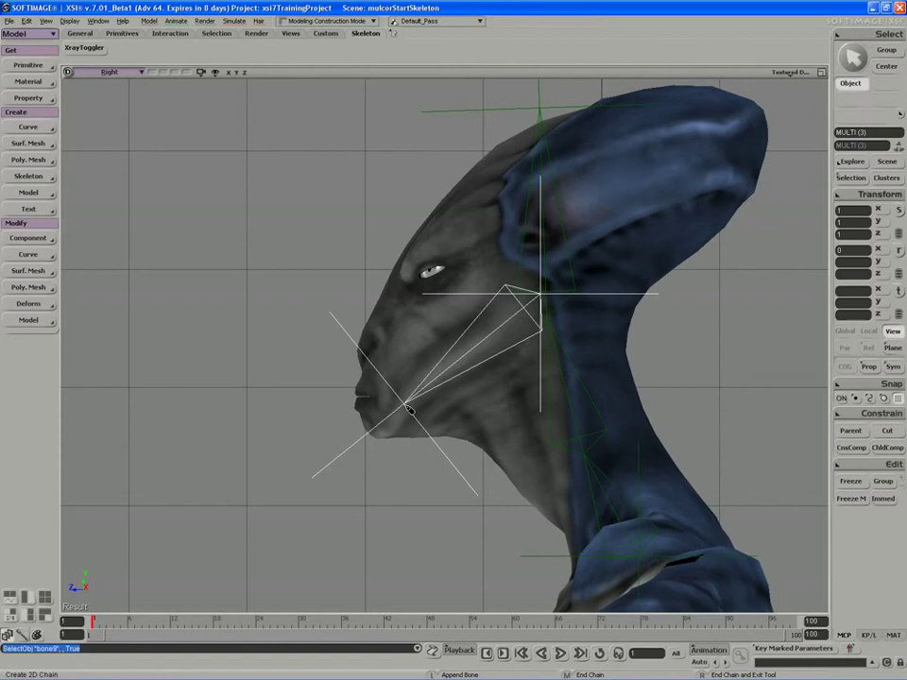
left_click(408, 408)
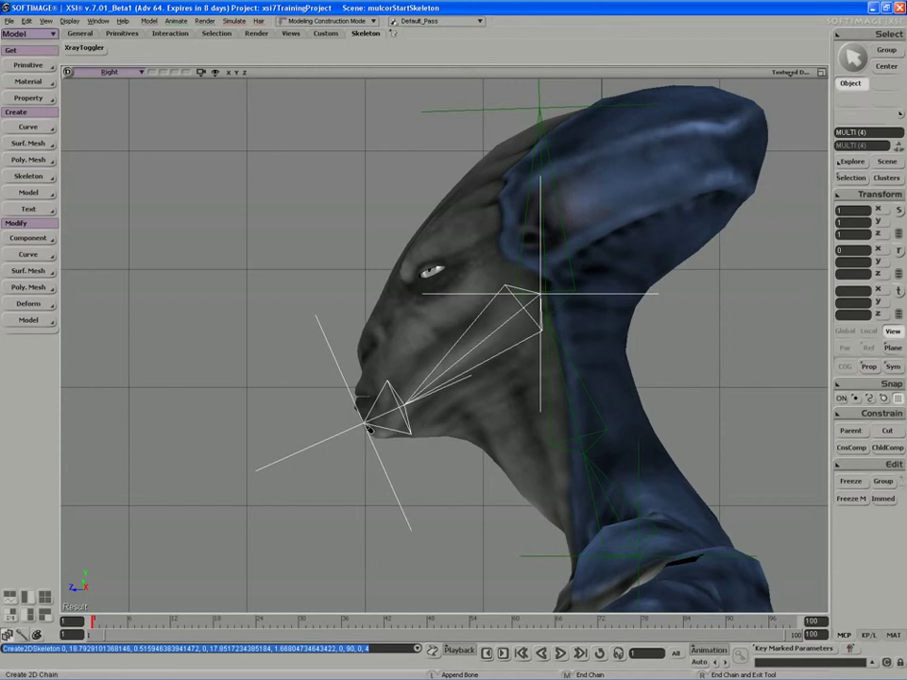
left_click(365, 424)
right_click(368, 415)
Examine the torso's side profile from the neck down to the hips
key("s")
left_click_drag(481, 451, 456, 450)
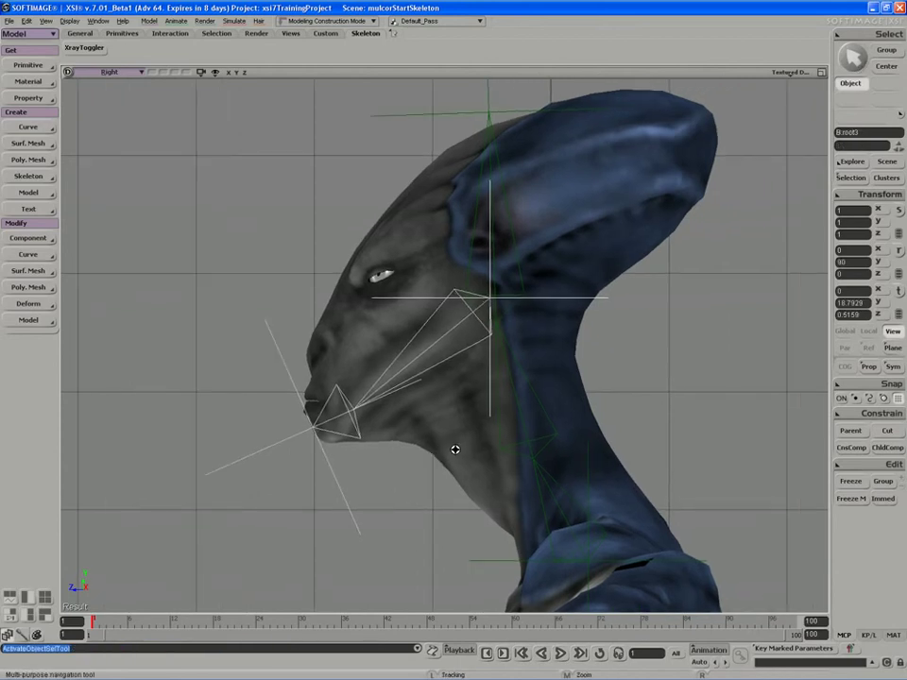
middle_click_drag(455, 450, 451, 448)
left_click_drag(452, 447, 442, 423)
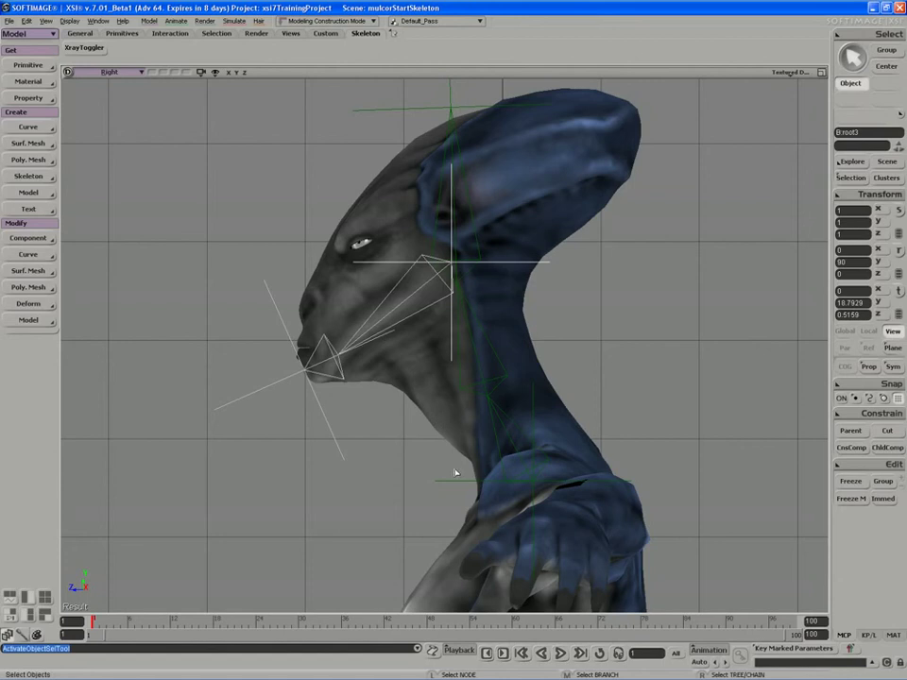
key("s")
left_click_drag(439, 482, 448, 349)
middle_click_drag(448, 350, 447, 356)
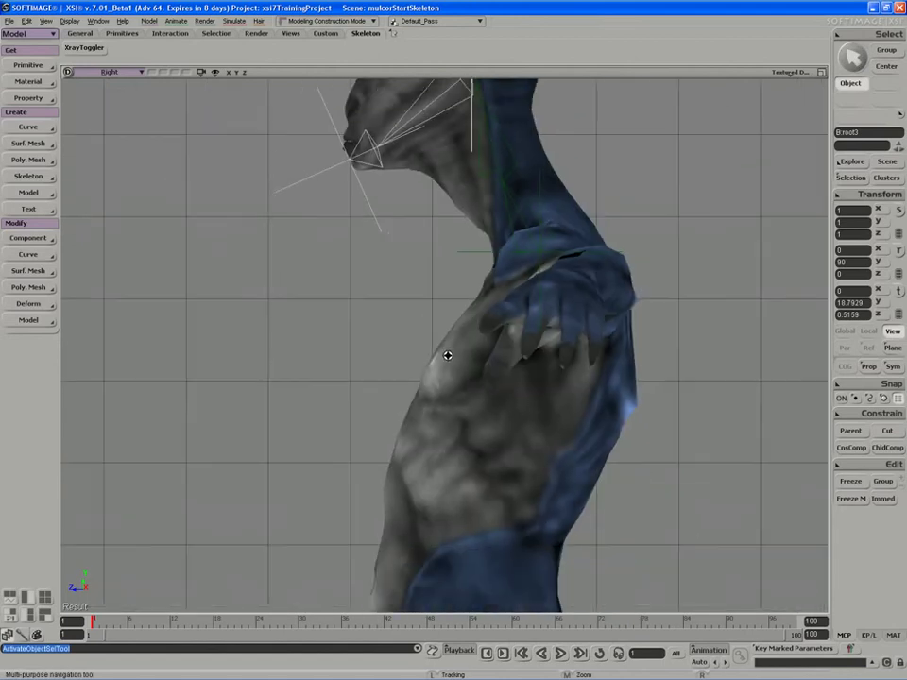
left_click_drag(448, 356, 426, 360)
middle_click_drag(425, 360, 427, 365)
left_click_drag(426, 366, 407, 371)
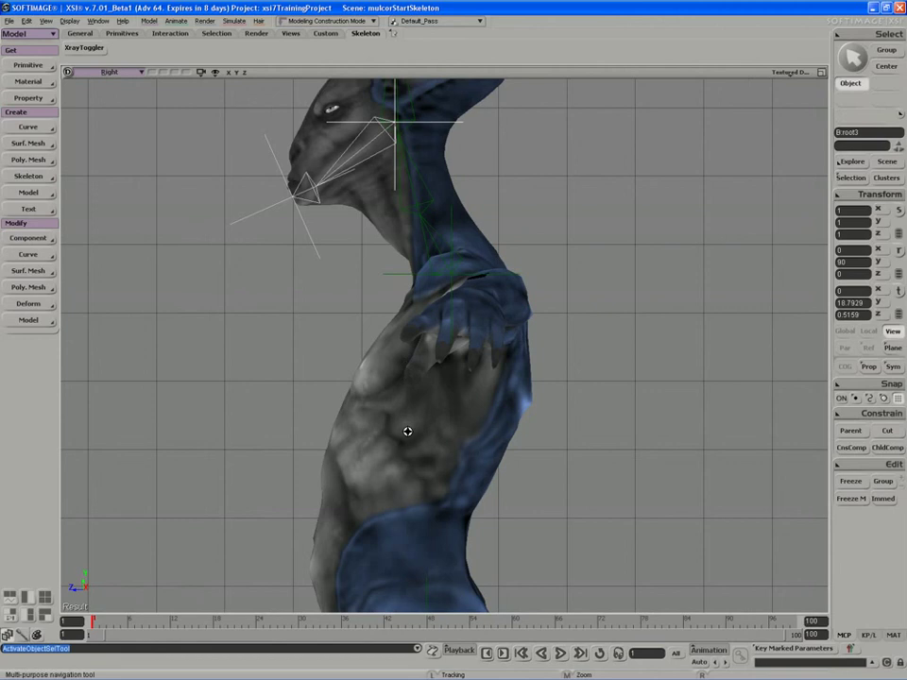
left_click_drag(408, 430, 415, 371)
key("space")
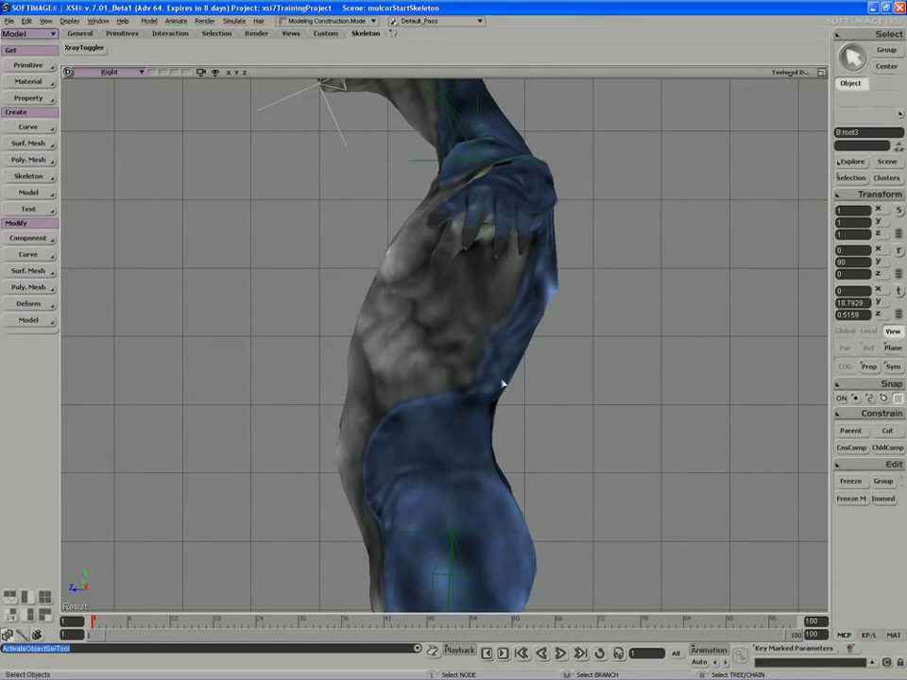
Start a new 2D chain and examine the torso from the front between the neck and the hips
left_click(28, 176)
left_click(83, 177)
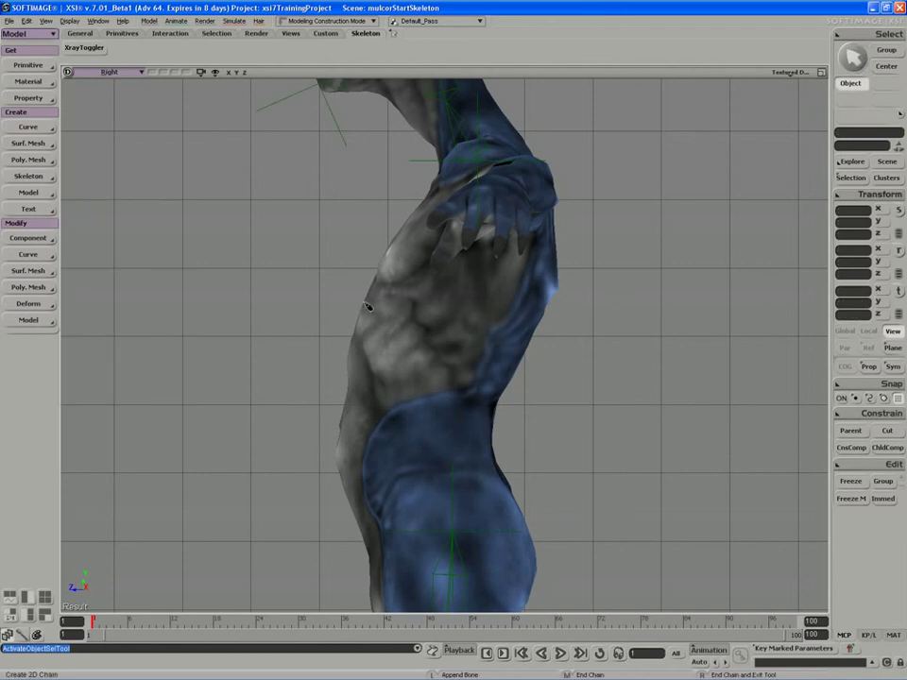
double_click(820, 72)
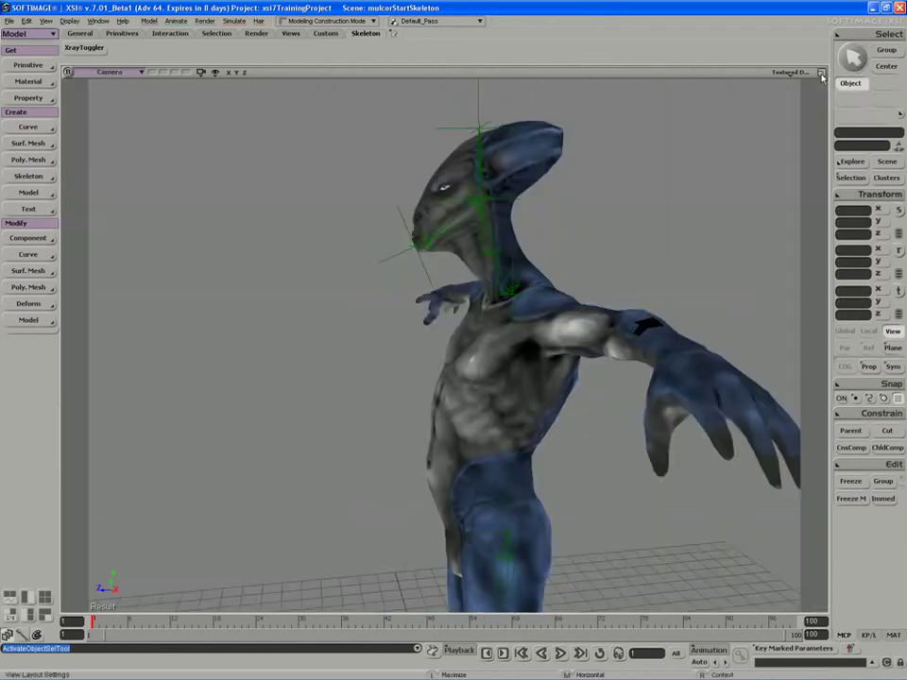
key("s")
right_click_drag(510, 300, 614, 303)
middle_click_drag(548, 322, 478, 342)
left_click_drag(478, 342, 508, 327)
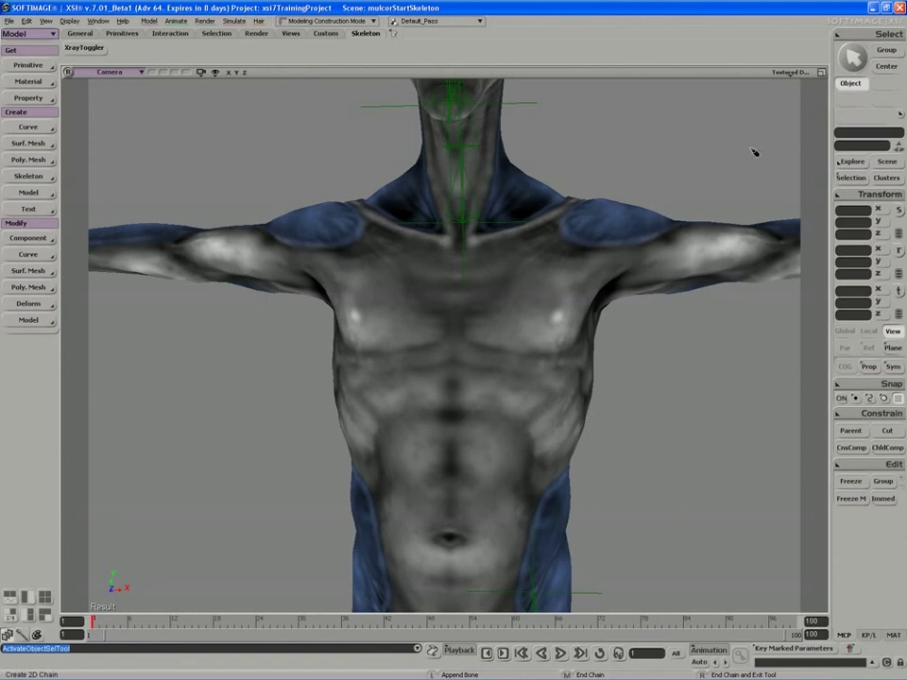
left_click(821, 72)
Draw a one-bone 2D chest chain from about Y 14.50, Z -0.19 inside the rib cage up to the neck base at about Y 16.56, Z -0.31
left_click_drag(643, 488, 649, 465)
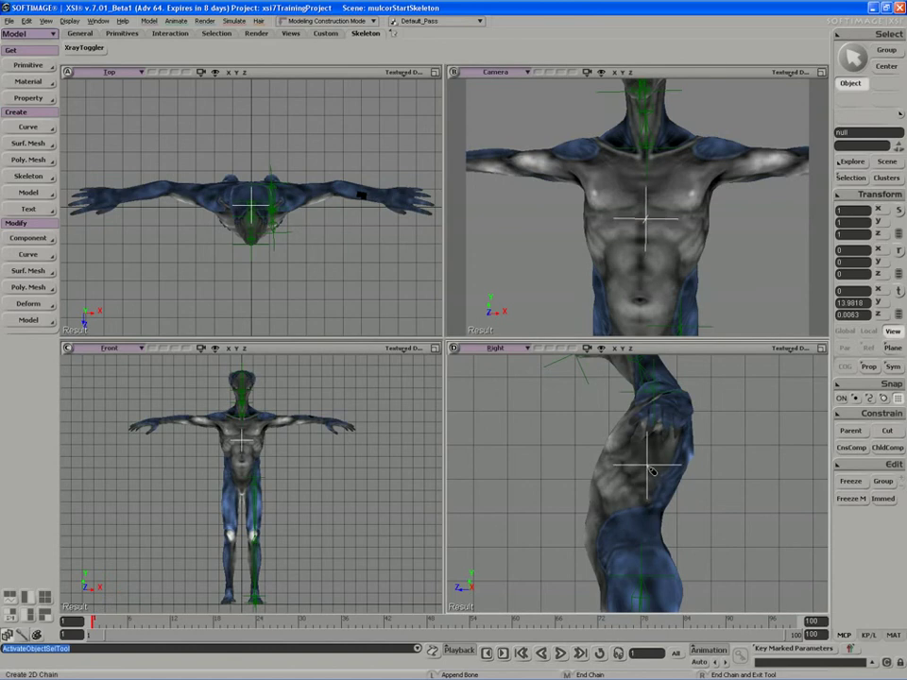
key("ctrl+z")
scroll(301, 489, "up", 5)
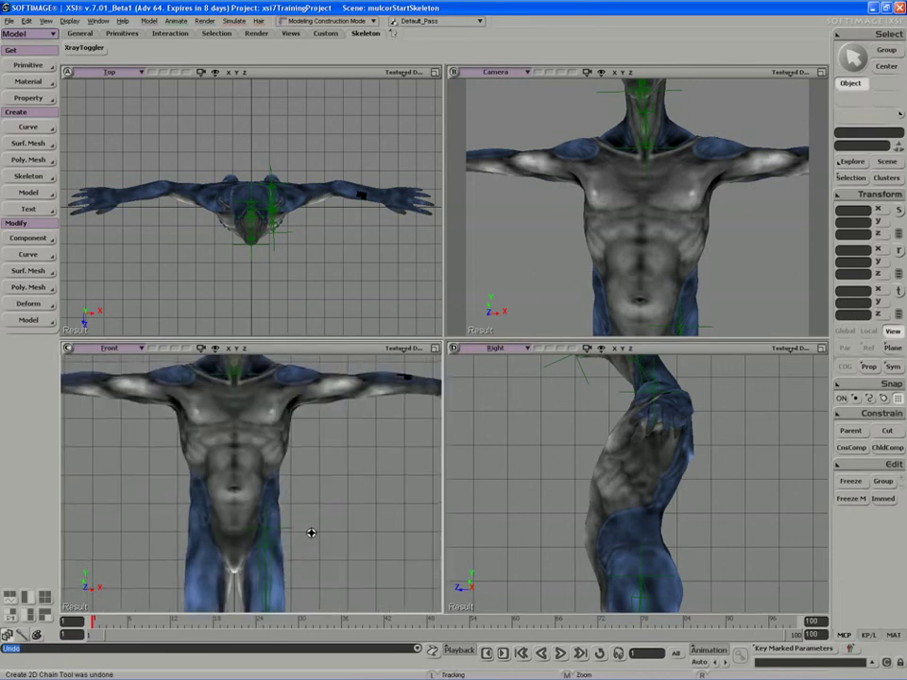
mouse_move(311, 532)
middle_mouse_down()
mouse_move(299, 551)
mouse_move(310, 537)
mouse_move(304, 544)
middle_mouse_up()
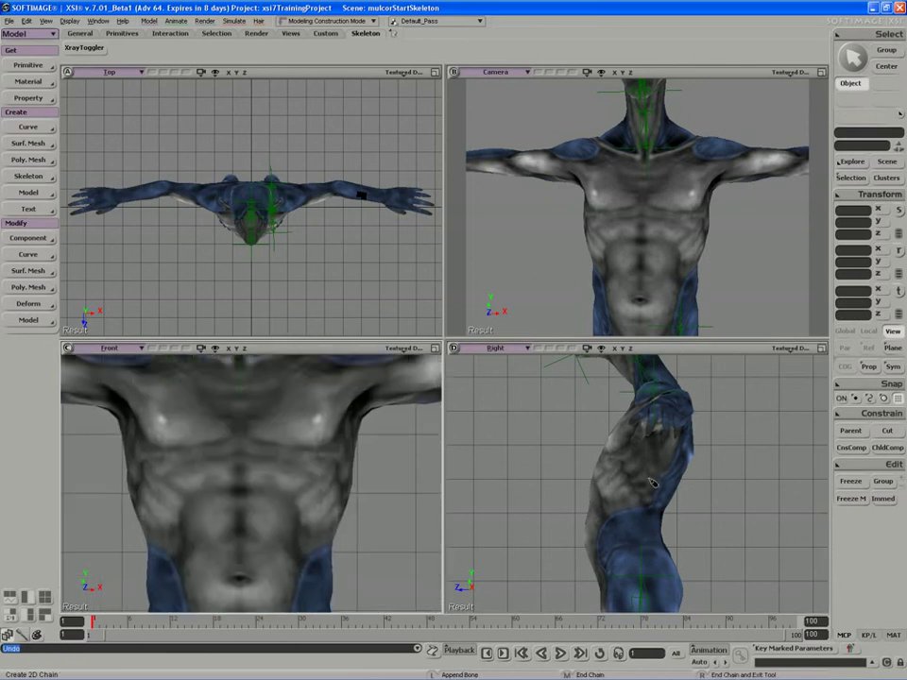
left_click_drag(649, 479, 649, 471)
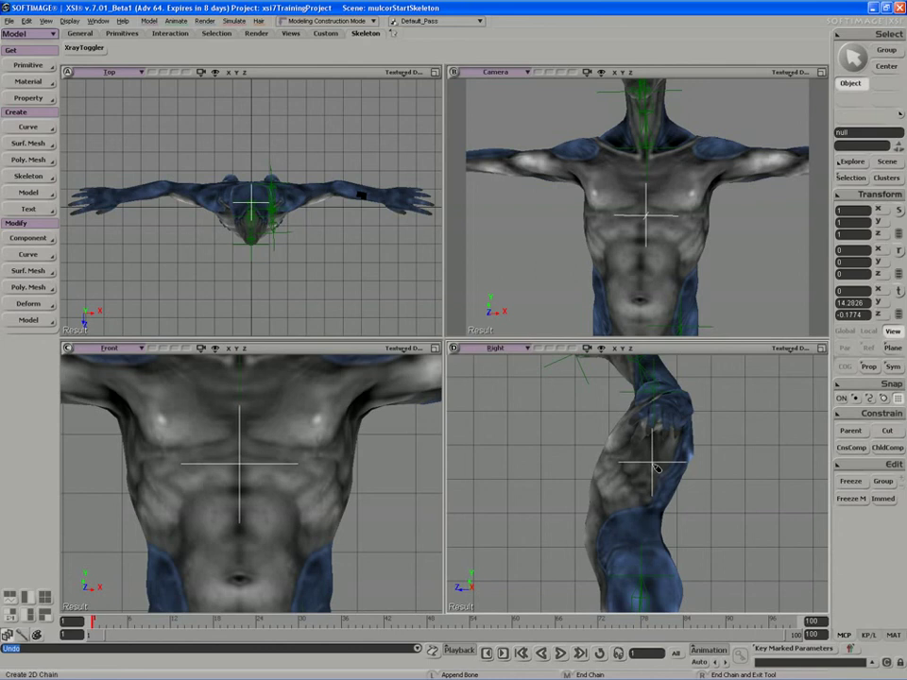
key("s")
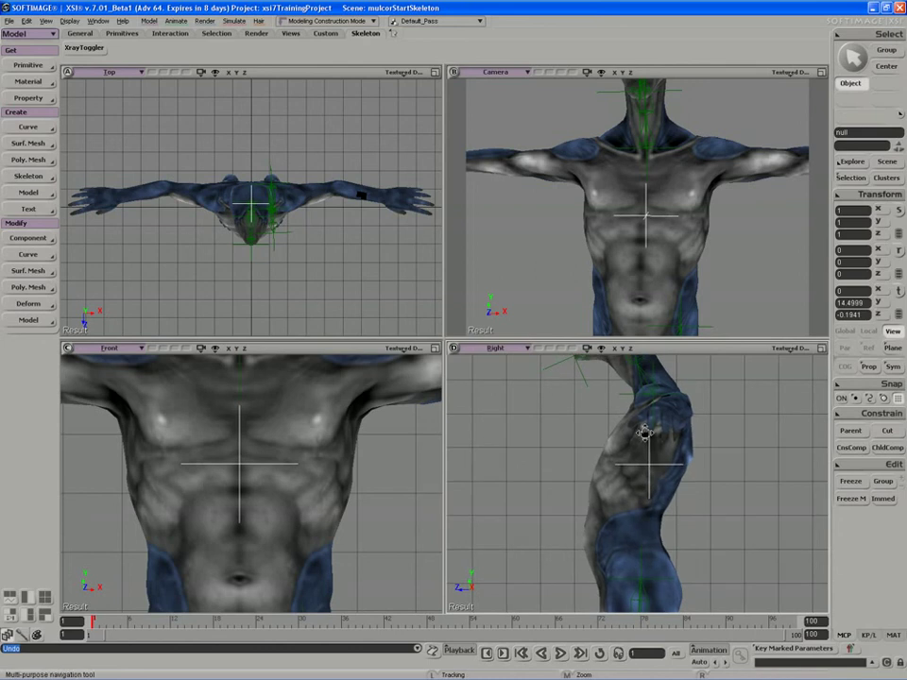
left_click_drag(645, 433, 631, 475)
left_click(633, 493)
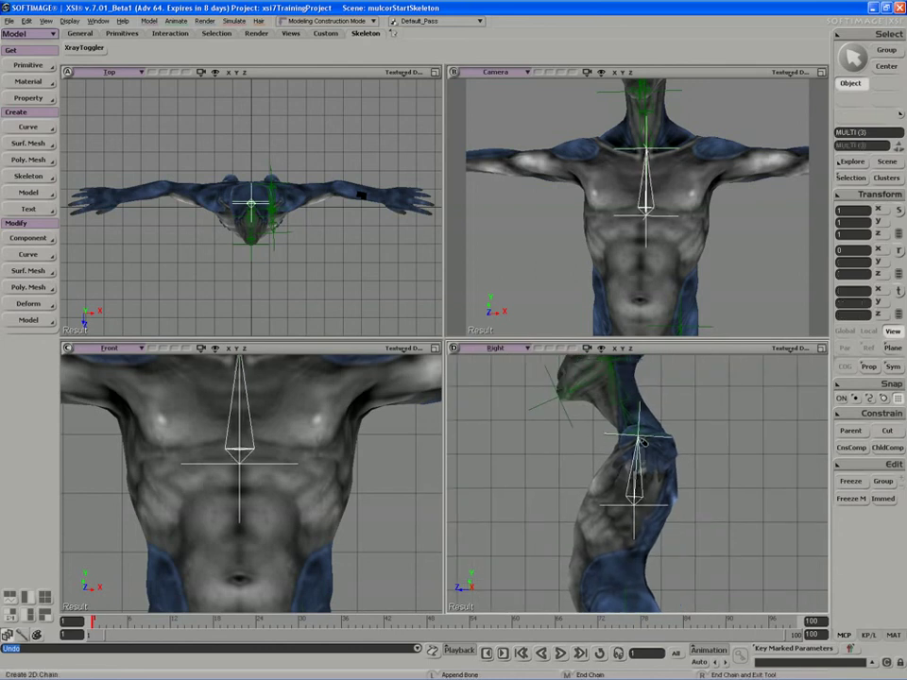
left_click(638, 437)
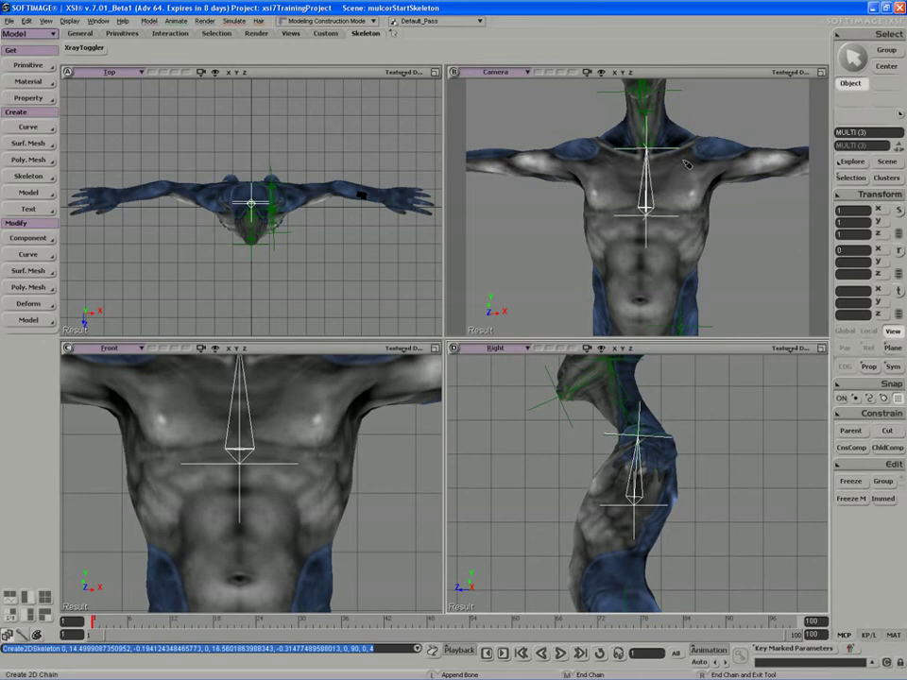
key("s")
mouse_move(687, 164)
right_mouse_down()
mouse_move(599, 158)
mouse_move(689, 166)
right_mouse_up()
key("space")
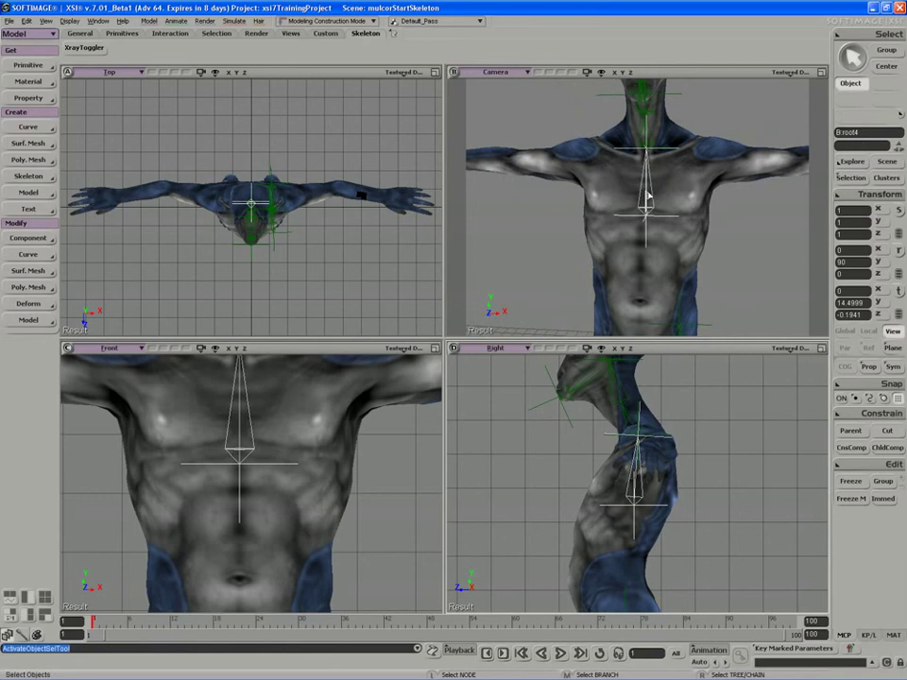
Examine the new chest bone from the front against the torso, hips and upper leg bones
key("s")
right_click_drag(663, 257, 644, 229)
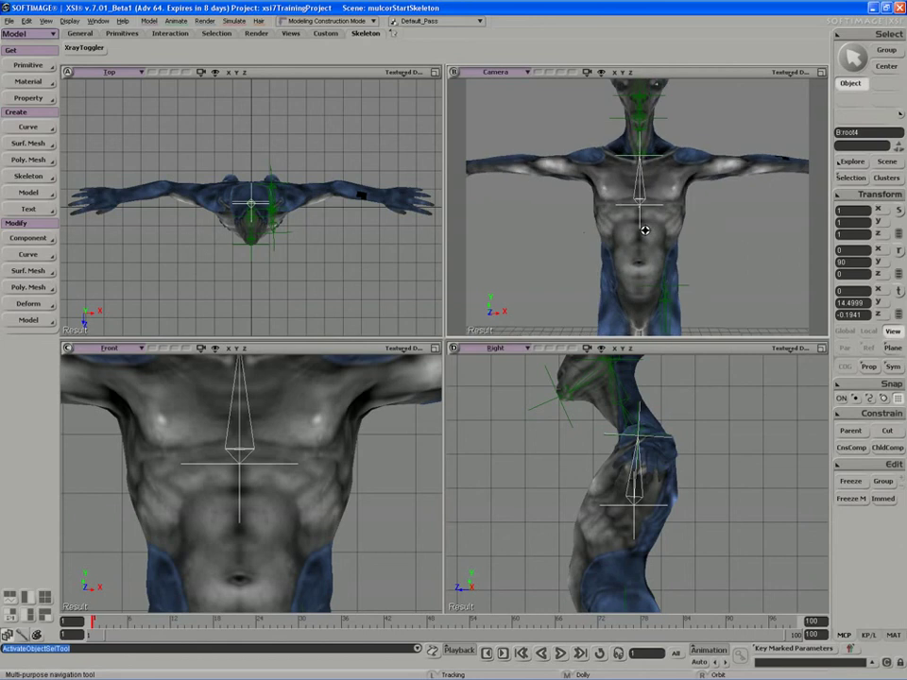
key("space")
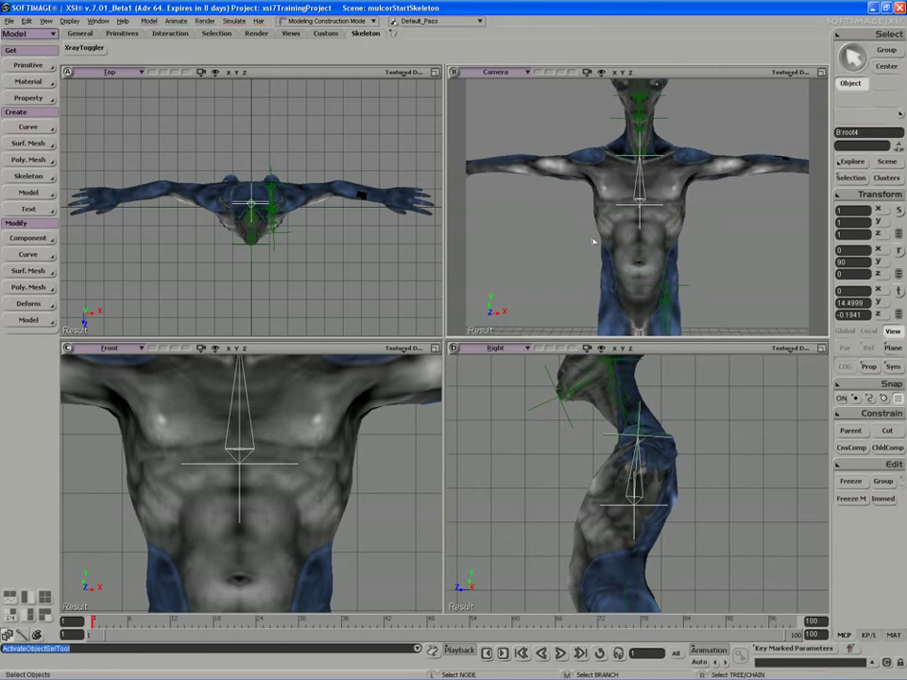
key("s")
left_click_drag(592, 252, 588, 189)
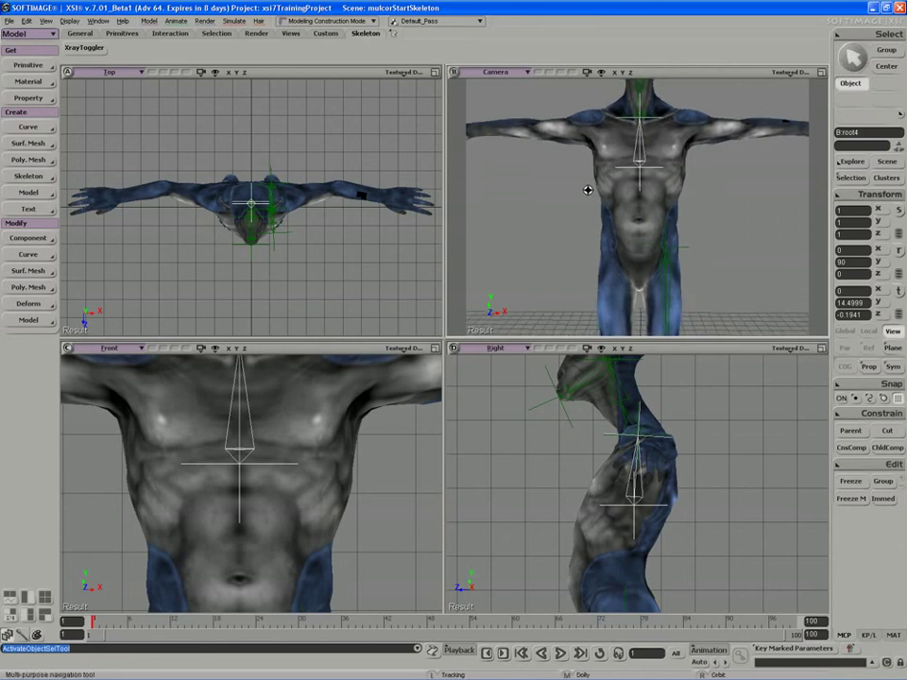
middle_click_drag(588, 190, 577, 200)
key("space")
Examine the side profile from the chest bone through the waist to the hip and leg bones
left_click(821, 347)
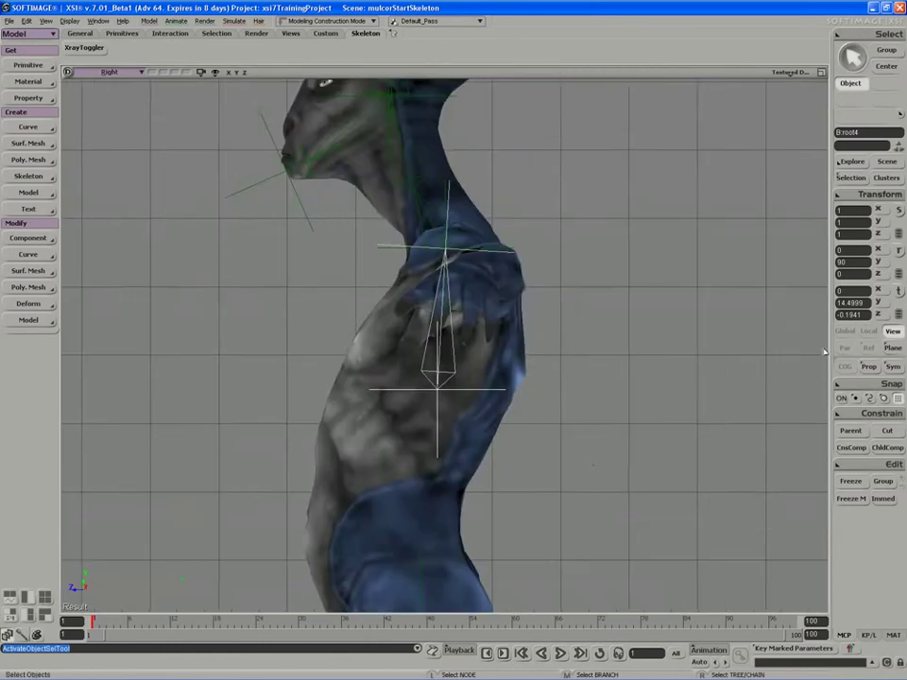
key("s")
scroll(668, 397, "down", 4)
left_click_drag(611, 377, 584, 393)
scroll(611, 386, "up", 4)
key("s")
key("s")
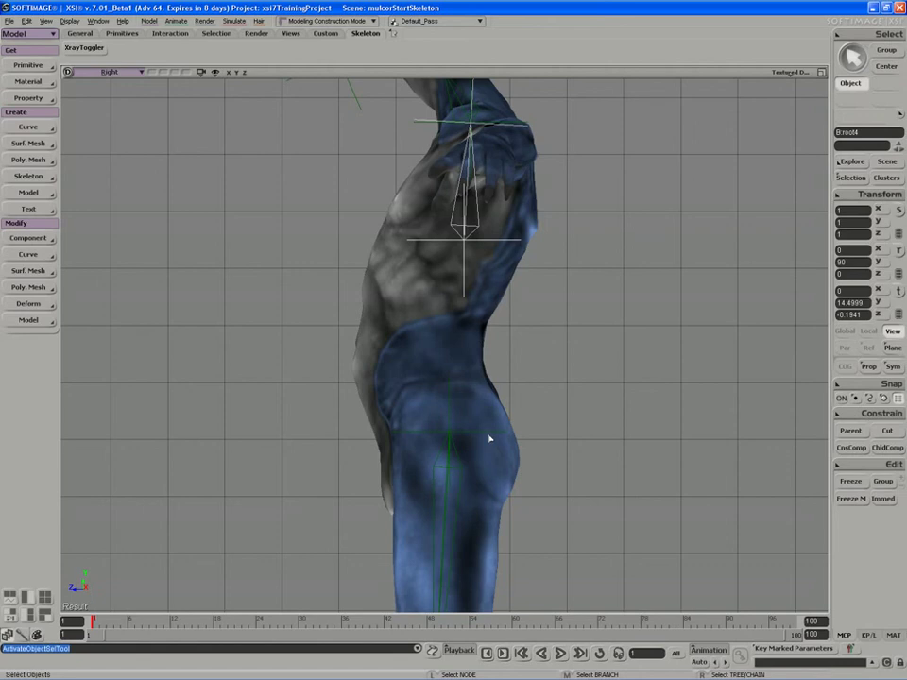
scroll(489, 437, "down", 5)
key("s")
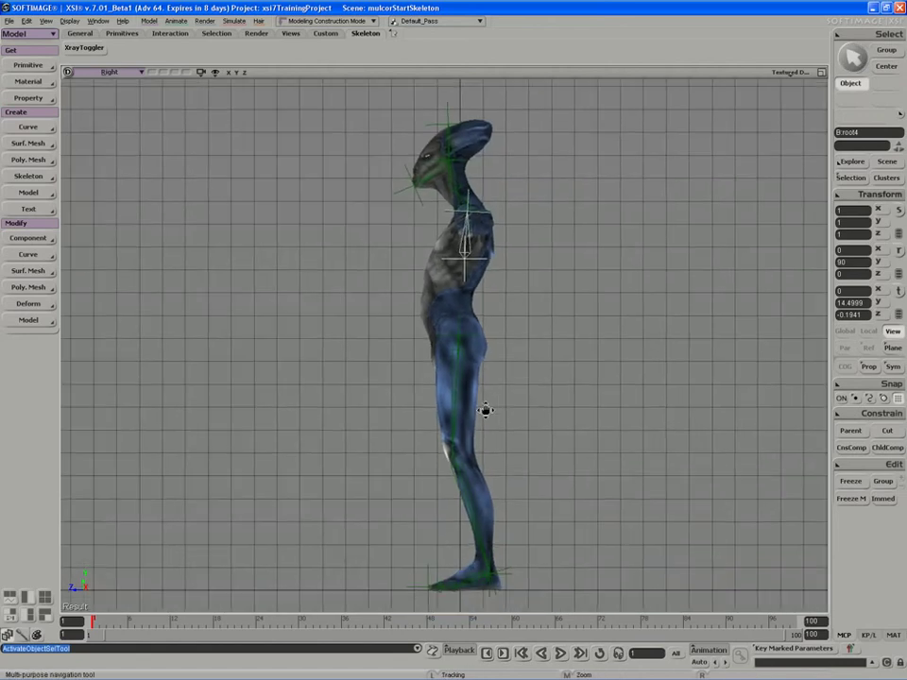